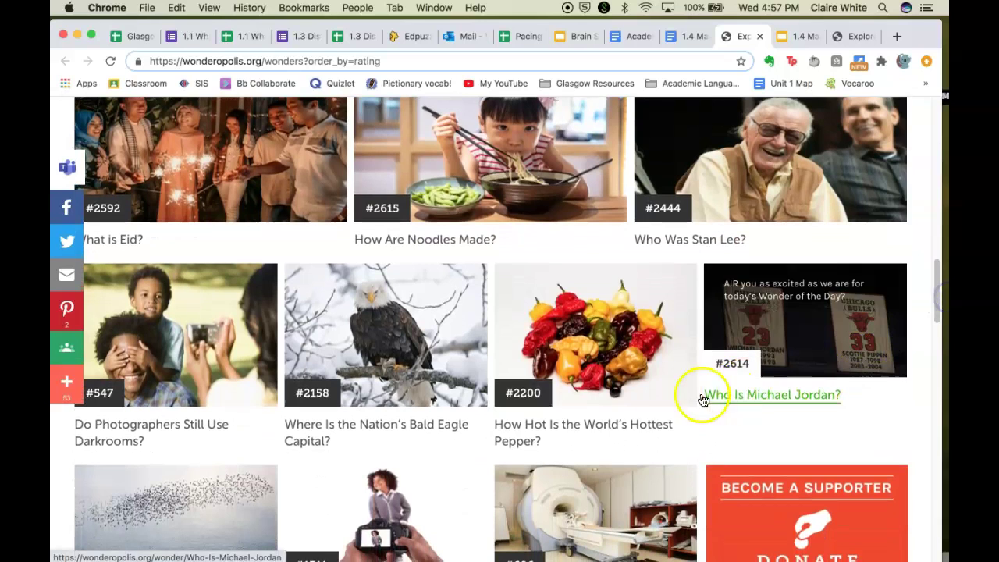
# Open the Wonder "How Hot Is the World's Hottest Pepper?" and show the definition of the highlighted word "relaxing" in its first paragraph.
pyautogui.click(582, 428)
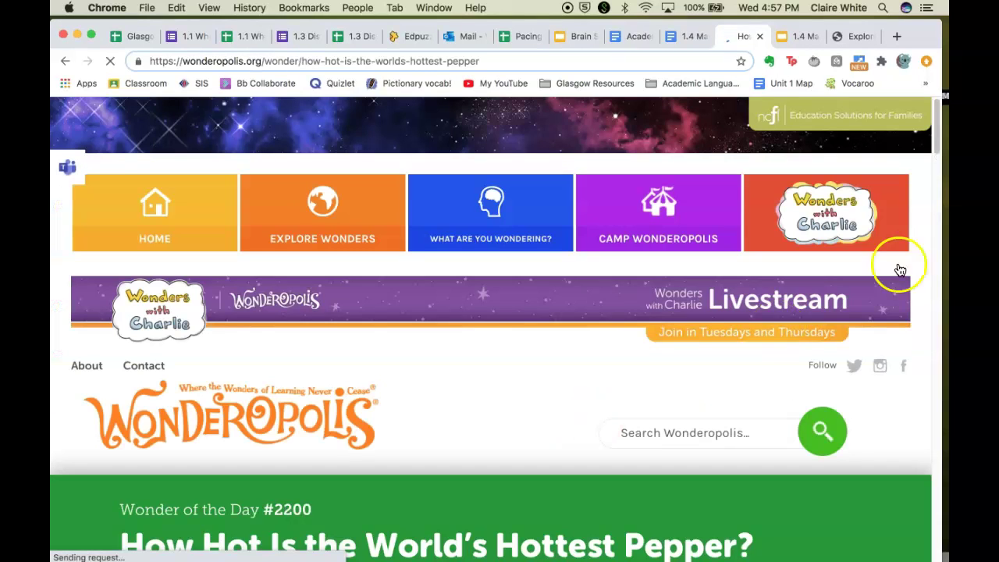
pyautogui.moveTo(942, 127); pyautogui.dragTo(942, 160)
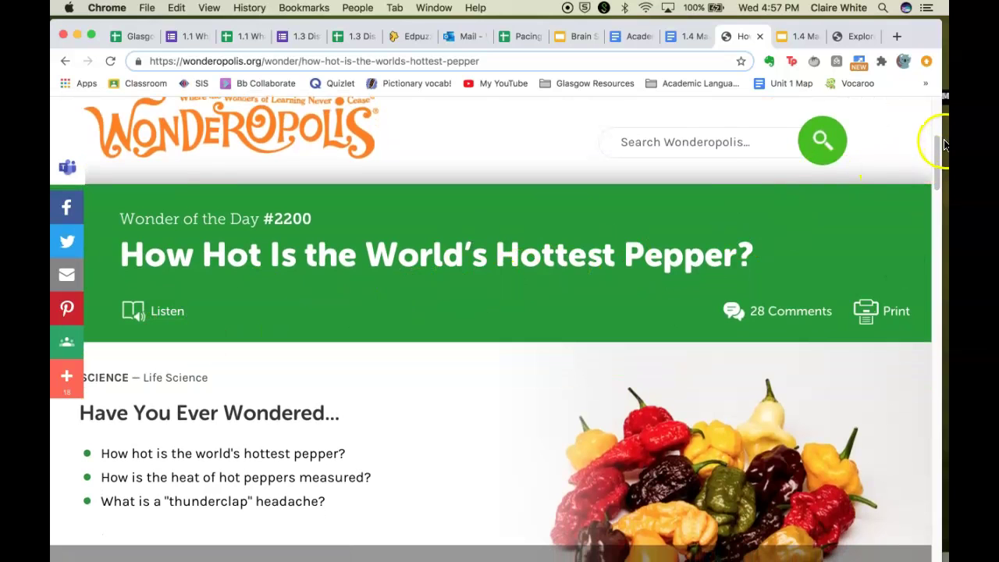
pyautogui.moveTo(940, 150); pyautogui.dragTo(938, 214)
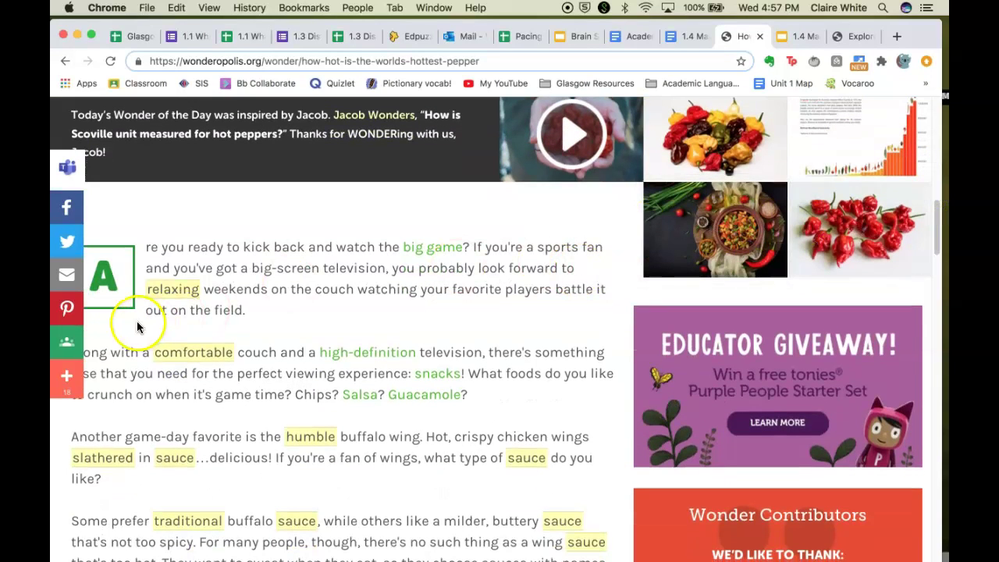
pyautogui.moveTo(176, 290)
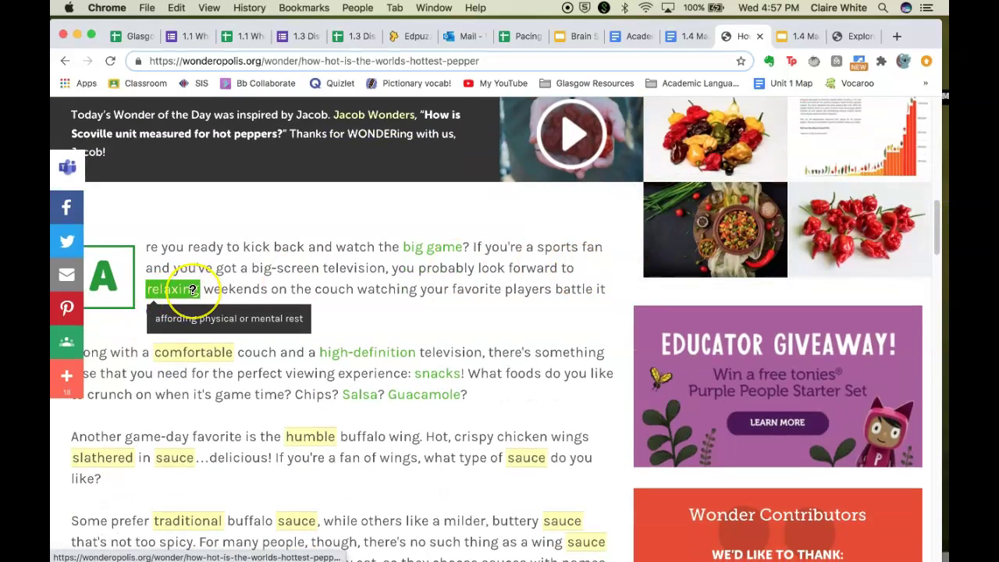
pyautogui.moveTo(196, 352)
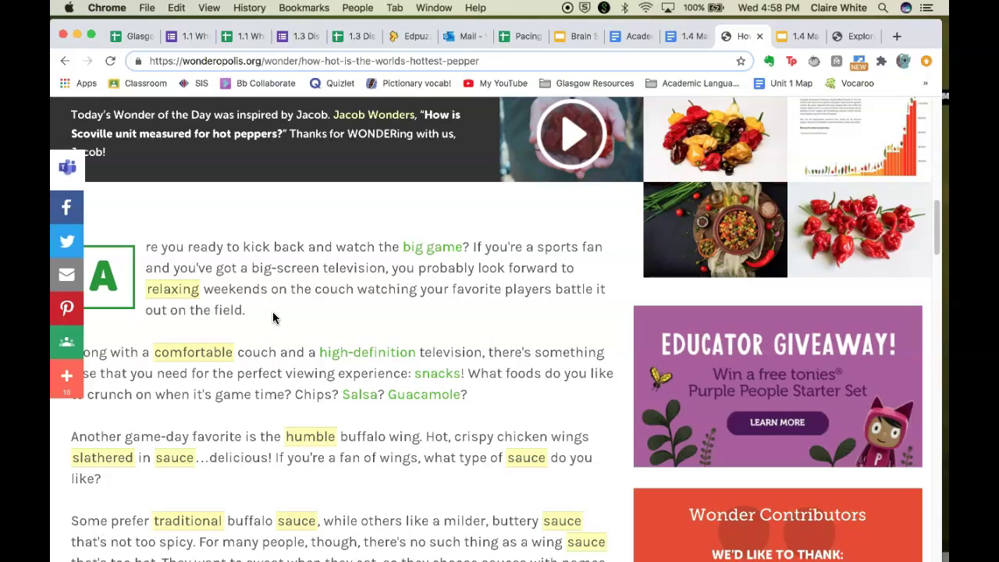
# Read the article's paragraphs on buffalo wing sauces and hot peppers, looking for a passage that suggests a connection.
pyautogui.scroll(-5, 272, 316)
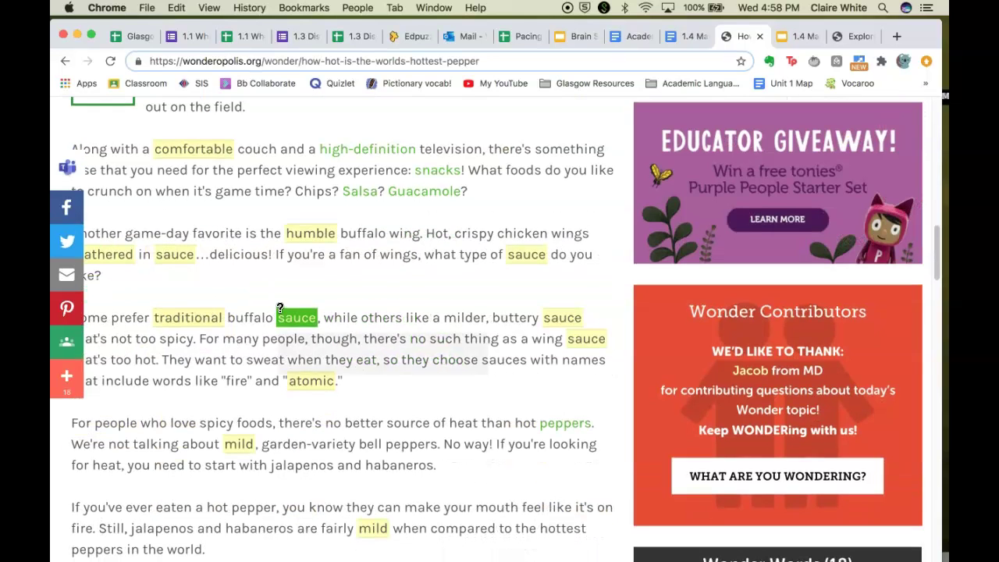
pyautogui.scroll(-1, 280, 309)
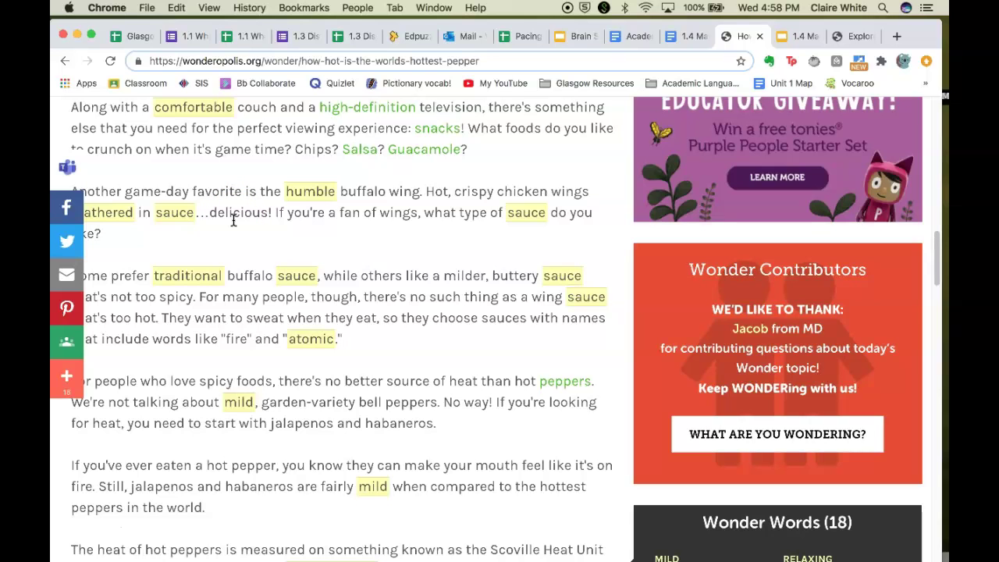
pyautogui.scroll(-2, 234, 216)
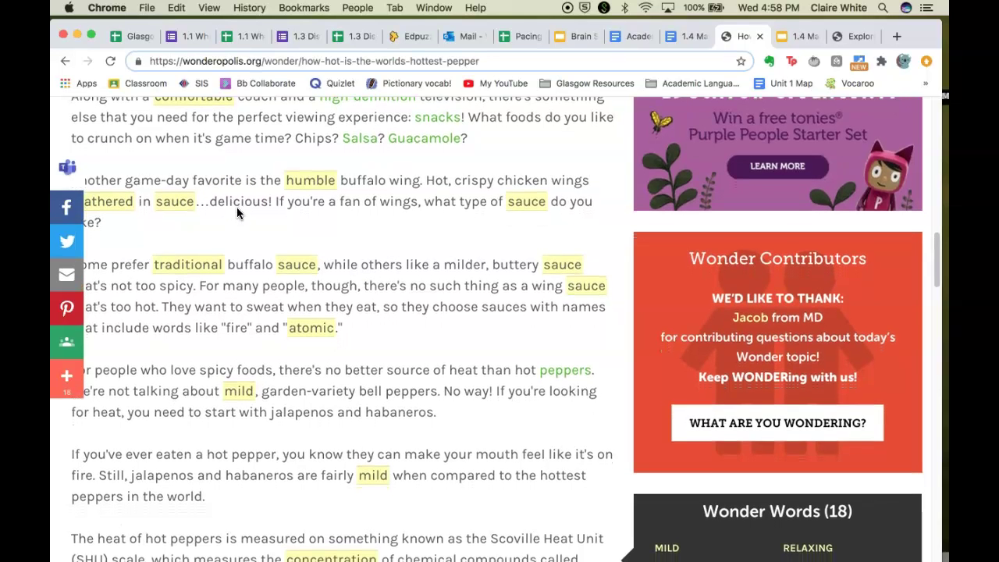
pyautogui.scroll(-1, 238, 209)
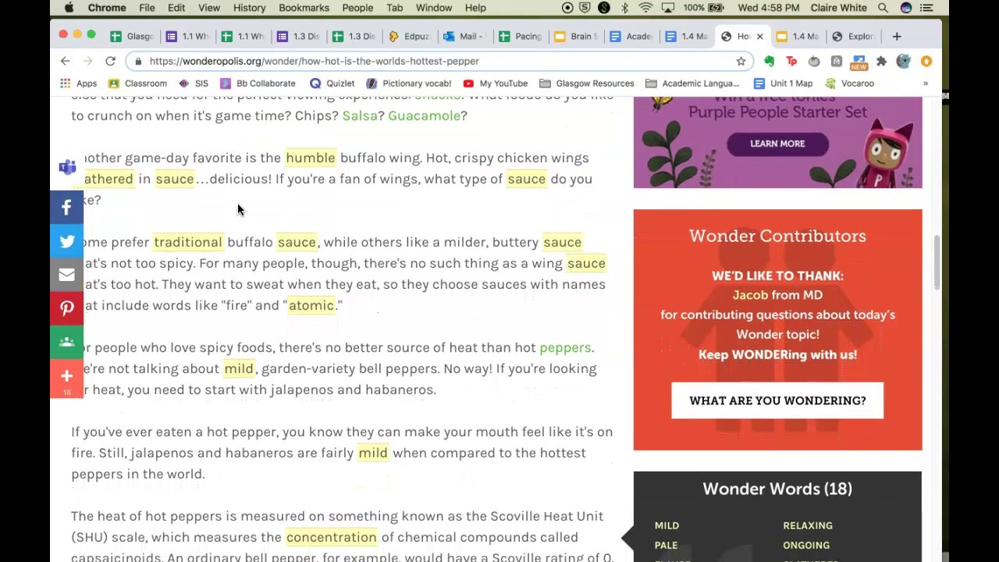
pyautogui.scroll(-3, 238, 209)
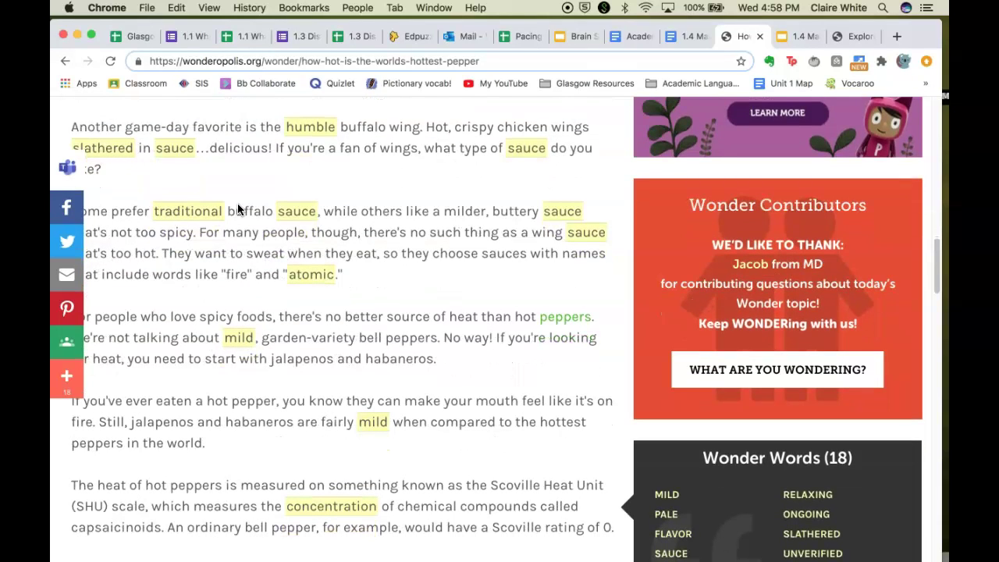
pyautogui.scroll(-1, 237, 206)
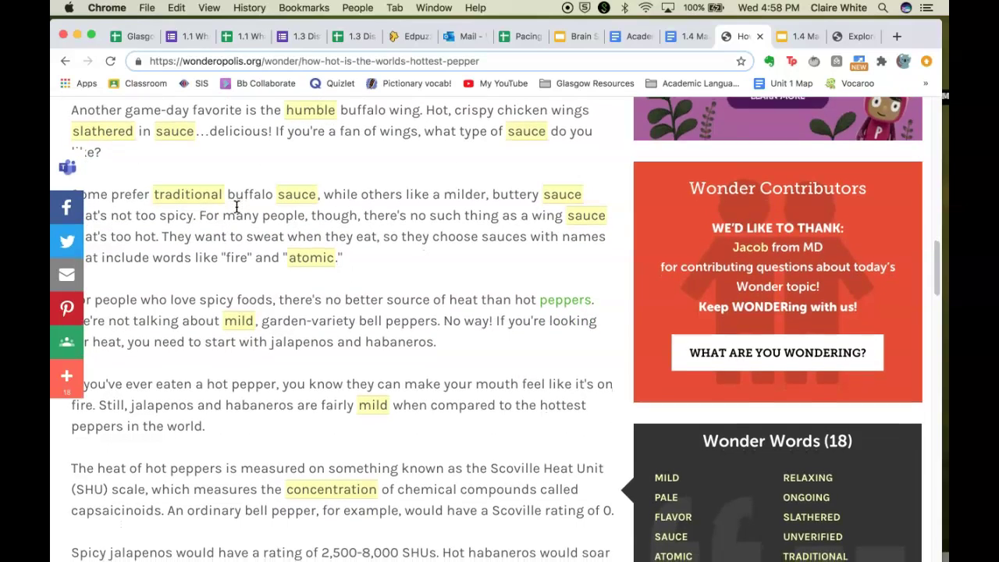
pyautogui.scroll(-1, 237, 206)
pyautogui.scroll(-5, 236, 206)
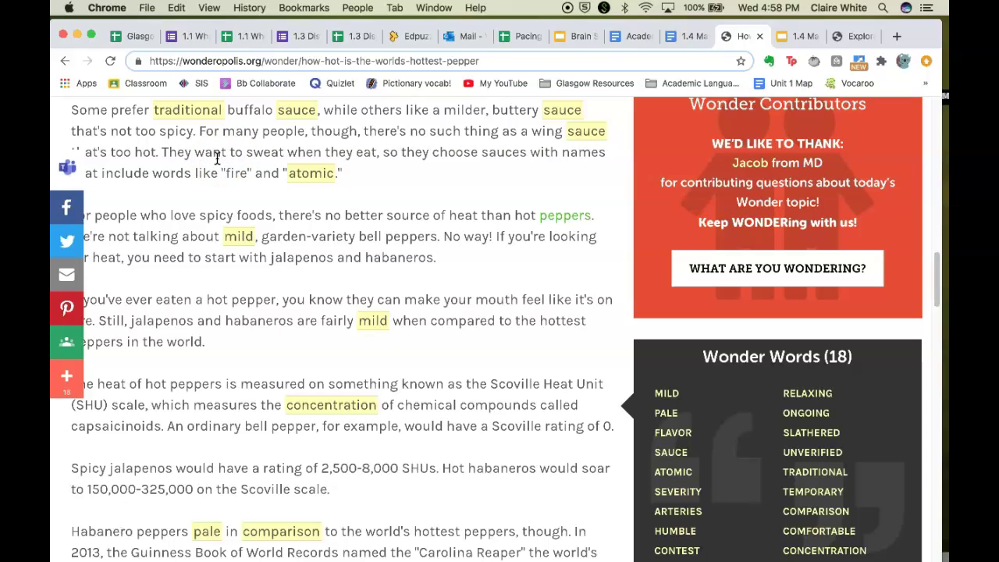
pyautogui.scroll(-1, 217, 158)
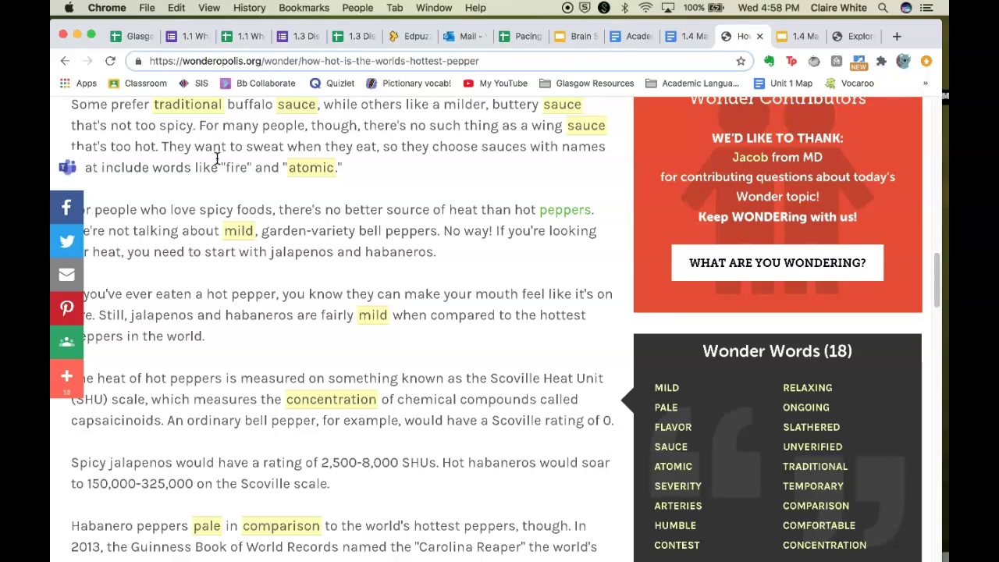
pyautogui.click(225, 175)
pyautogui.scroll(-1, 227, 179)
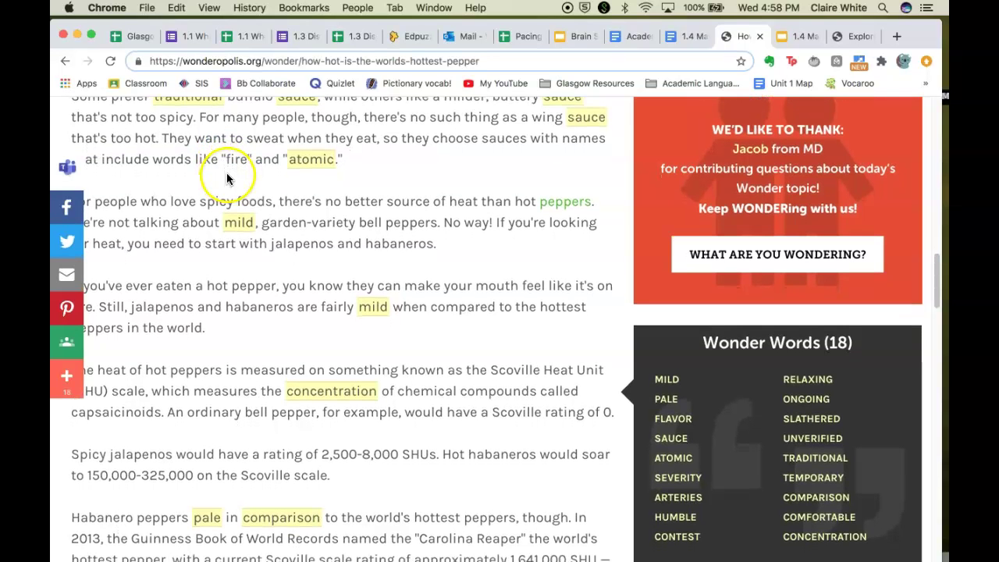
pyautogui.scroll(-1, 227, 179)
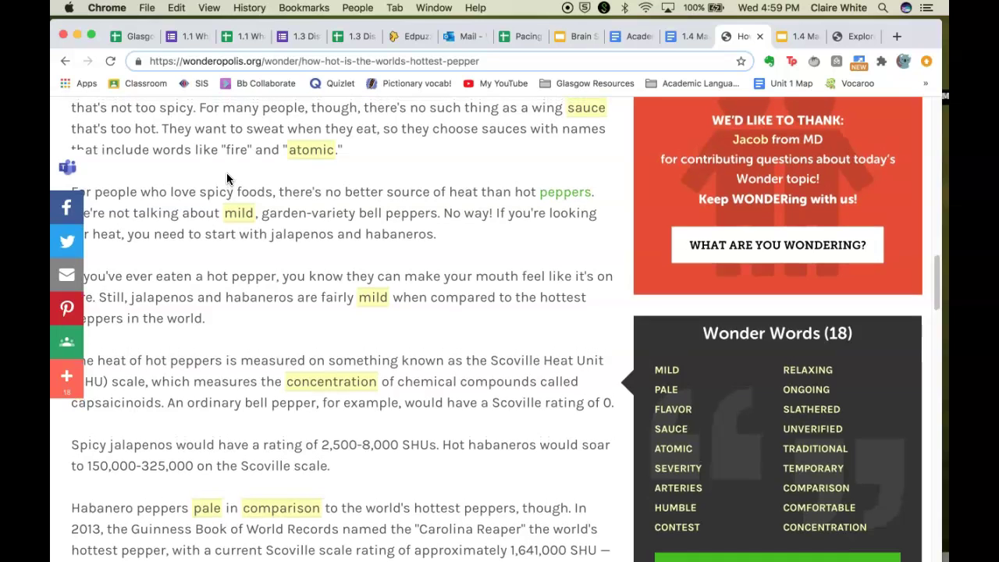
pyautogui.scroll(1, 226, 178)
pyautogui.click(224, 162)
pyautogui.scroll(1, 224, 162)
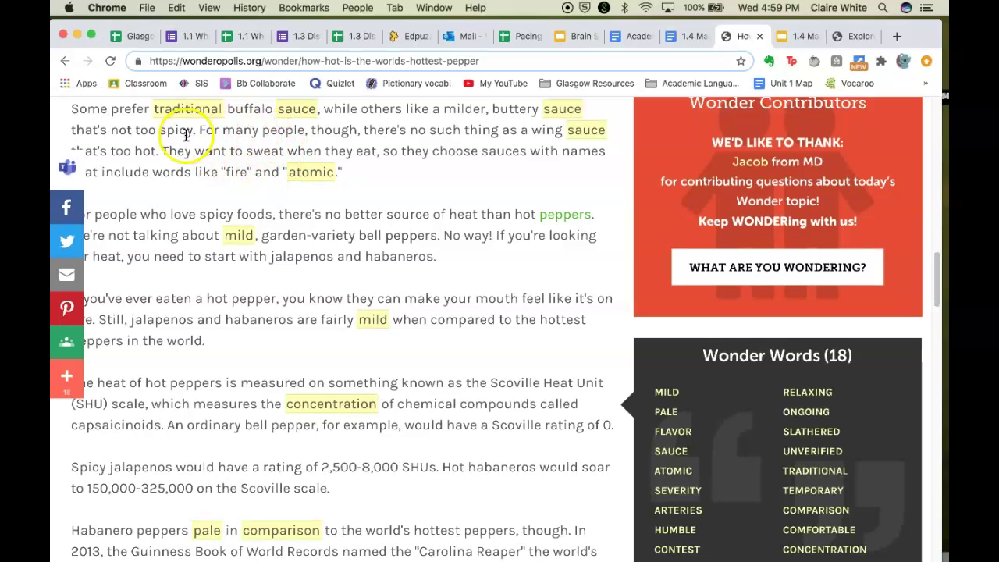
# Copy the passage from "For many people, though" through "atomic" into the Text-to-Text "In the Text" cell of the Making Connections document.
pyautogui.moveTo(196, 129); pyautogui.dragTo(351, 173)
pyautogui.press('super+c')
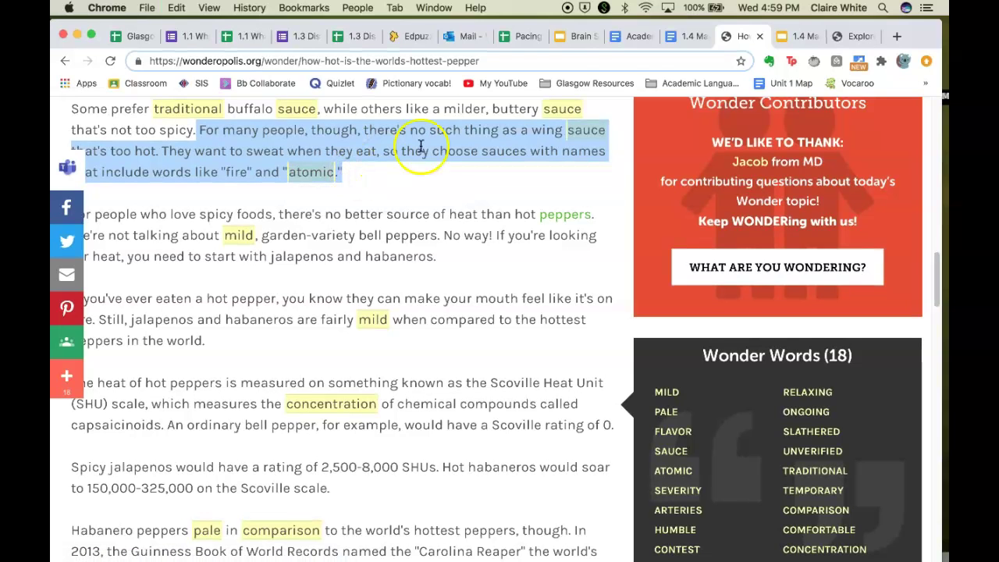
pyautogui.click(688, 36)
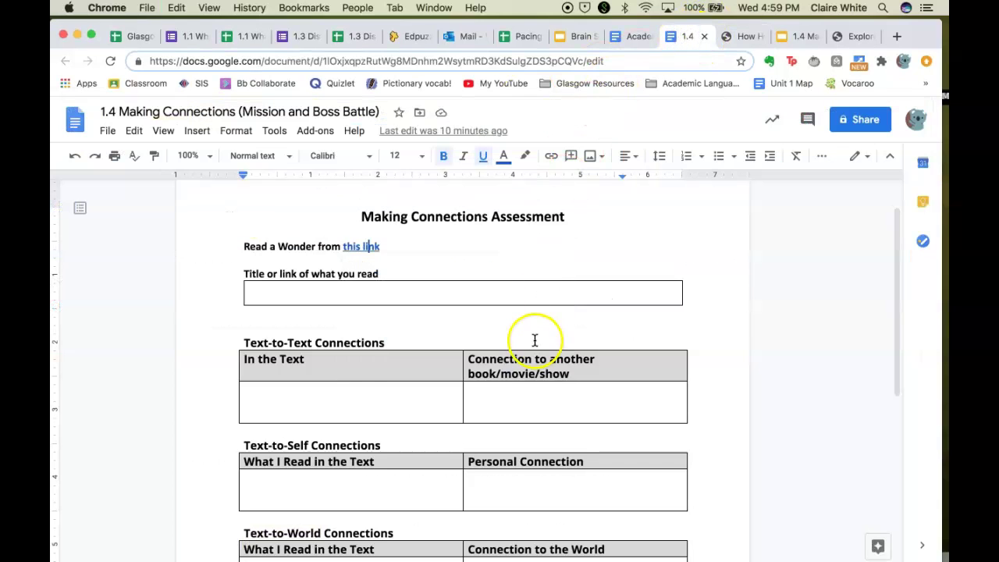
pyautogui.click(299, 395)
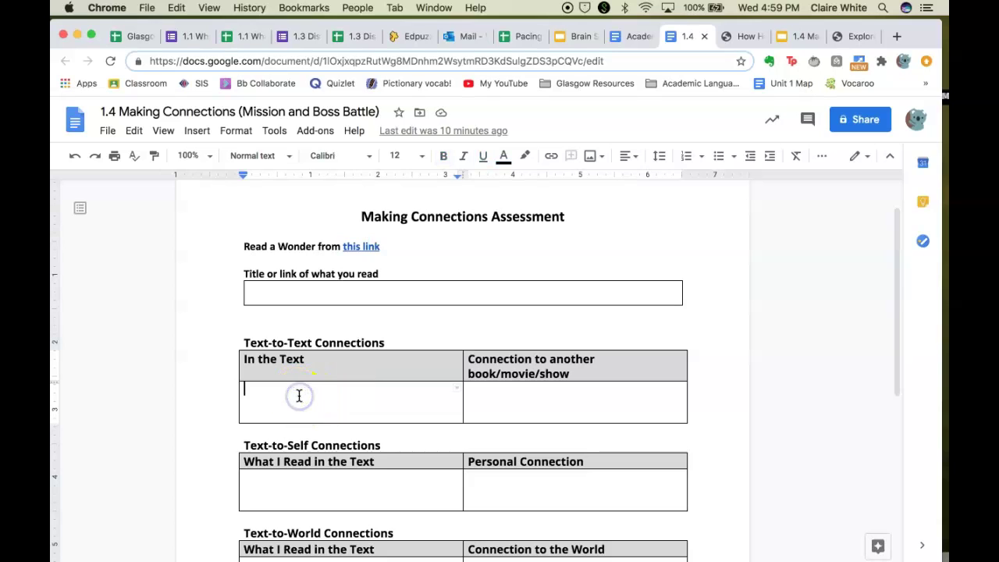
pyautogui.press('super+v')
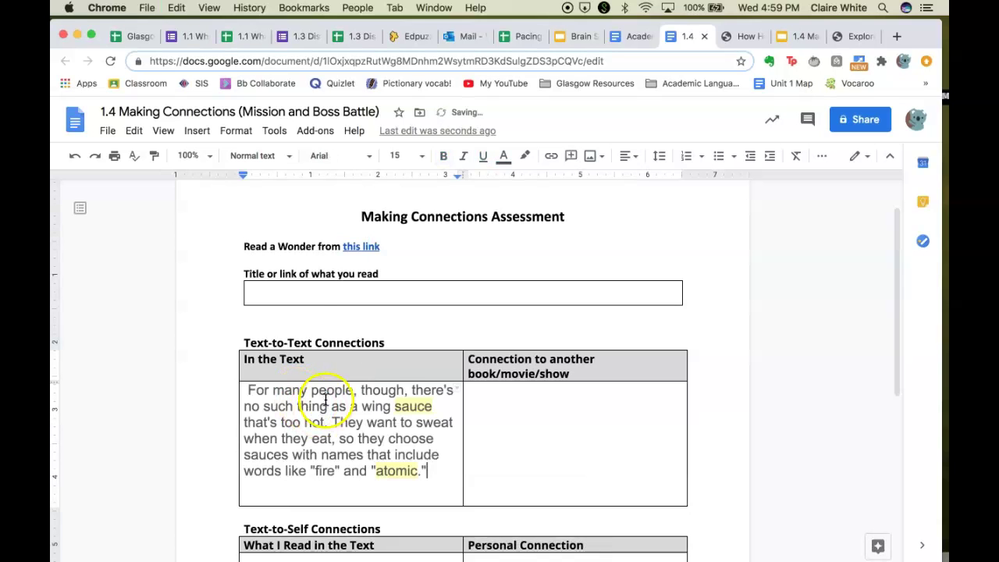
# Enter "How Hot is the World's Hottest Pepper?" as the title of what was read in the assessment document.
pyautogui.click(297, 293)
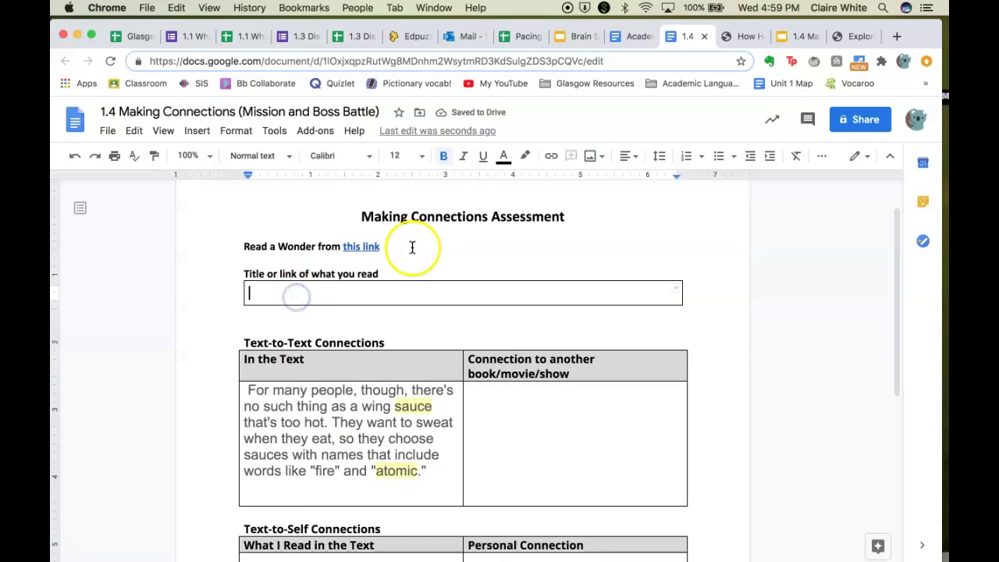
pyautogui.click(743, 39)
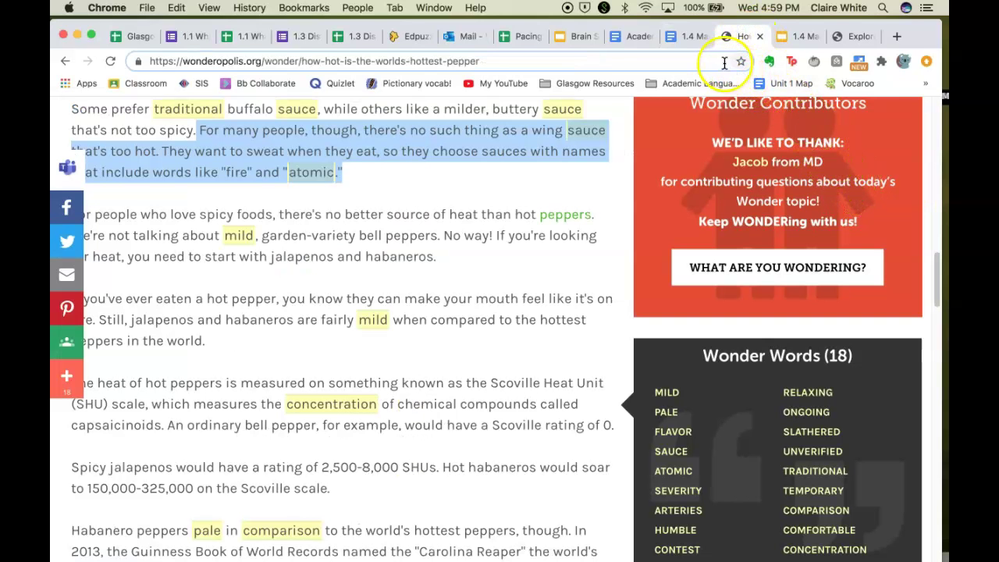
pyautogui.click(685, 37)
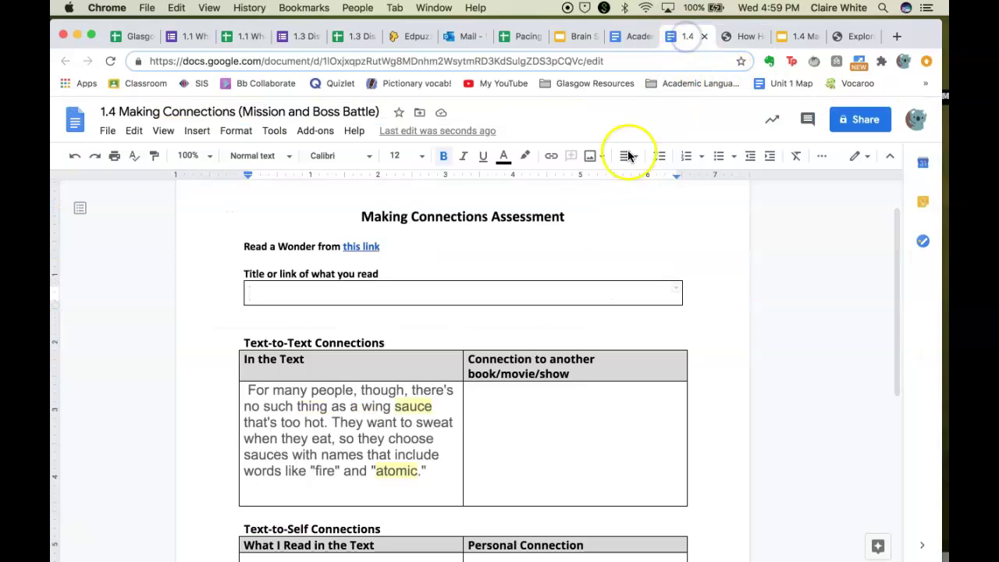
pyautogui.write('How Hot is the Worl')
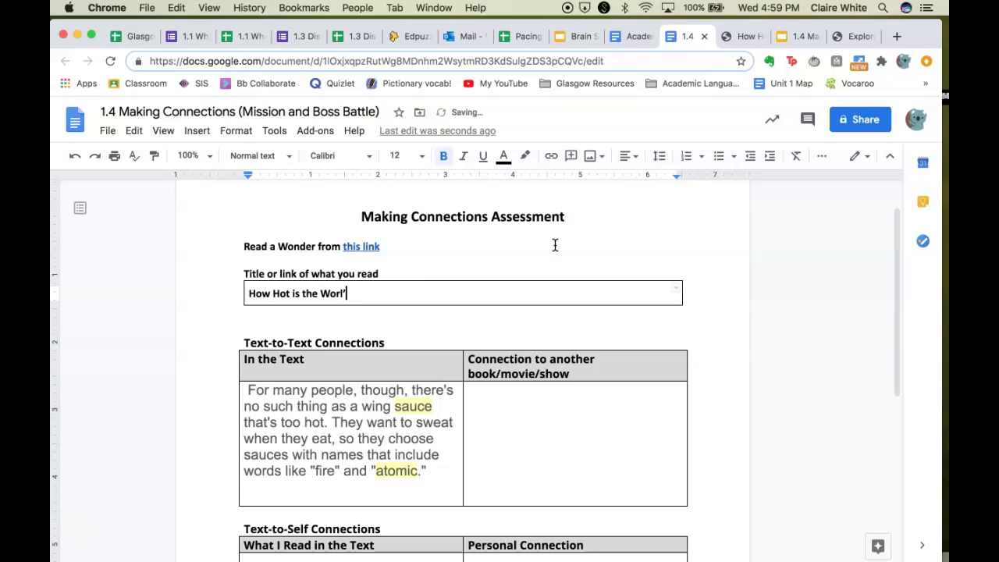
pyautogui.write("d's Hottest Pepper?")
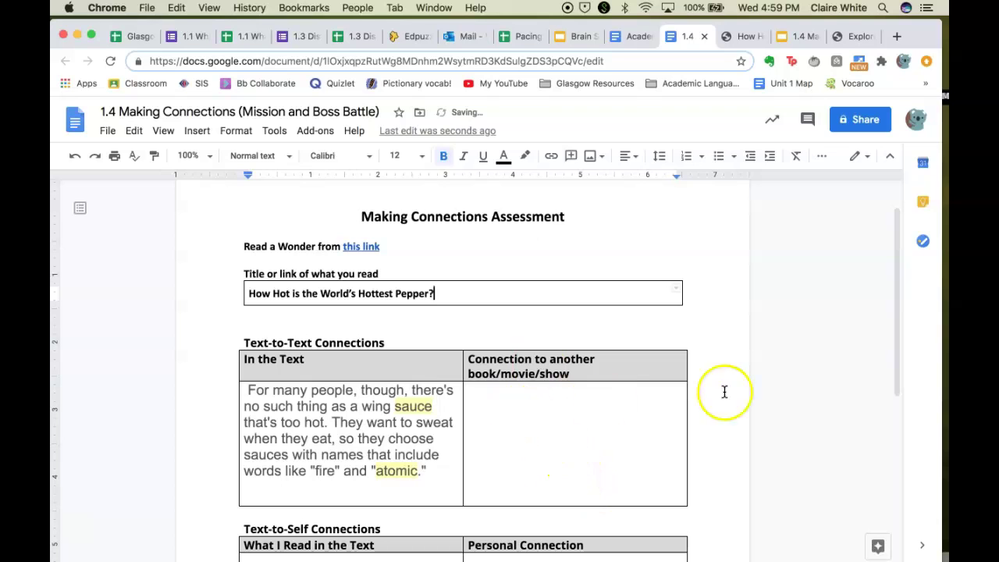
# Move the copied passage from the Text-to-Text table to the "What I Read in the Text" cell under Text-to-Self Connections.
pyautogui.moveTo(897, 224); pyautogui.dragTo(898, 272)
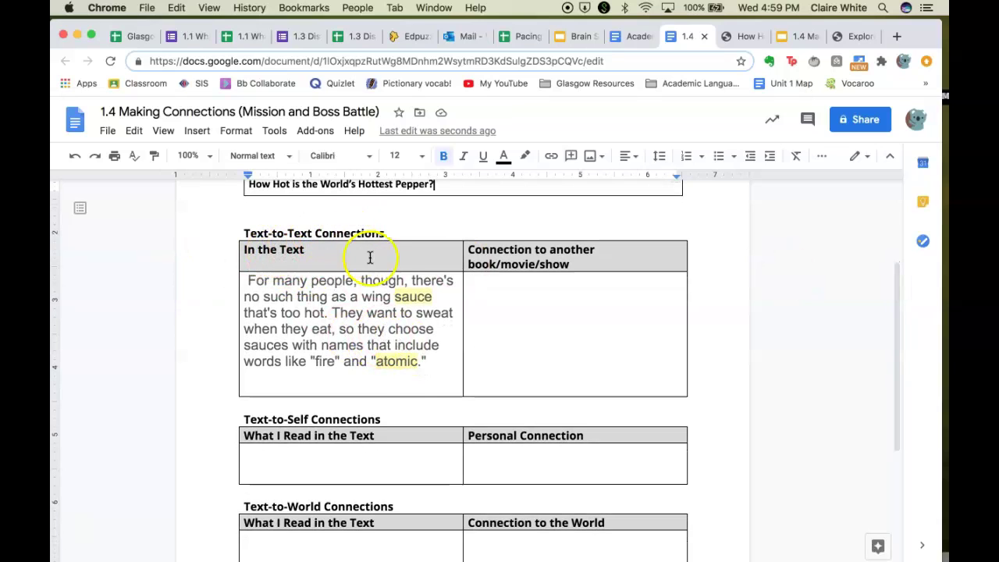
pyautogui.moveTo(427, 363); pyautogui.dragTo(248, 282)
pyautogui.press('cmd+c')
pyautogui.press('BackSpace')
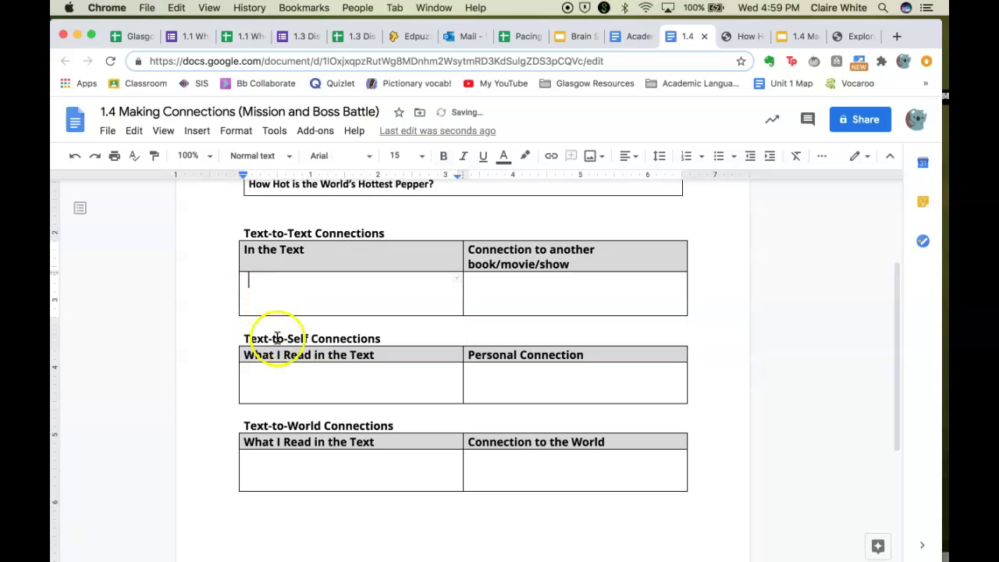
pyautogui.click(286, 382)
pyautogui.press('cmd+v')
# In the Personal Connection cell, write "This reminds me of when I went to a hot sauce store in DC. All the names".
pyautogui.click(497, 394)
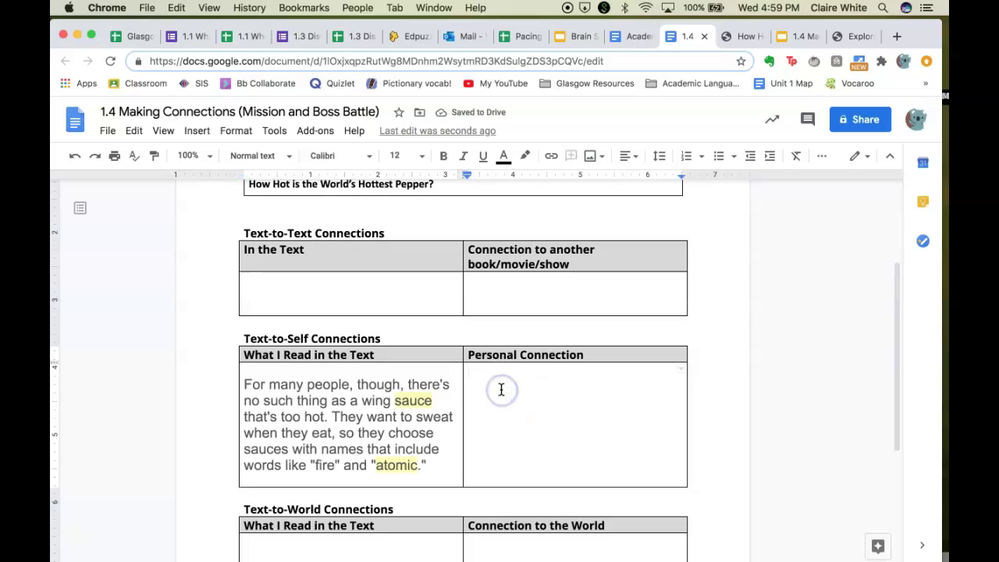
pyautogui.write('This rem')
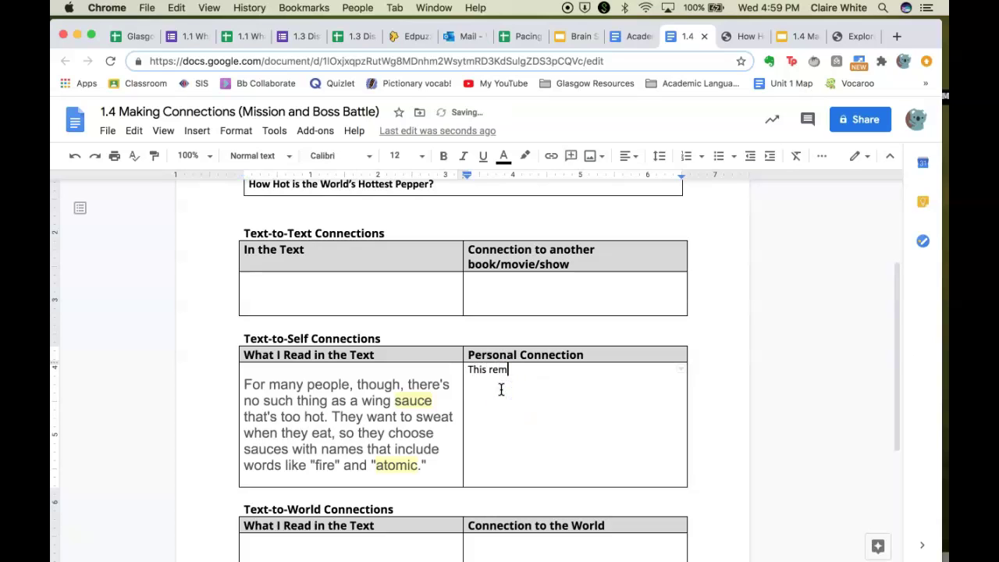
pyautogui.write('inds me of when I went to a hot sauce store')
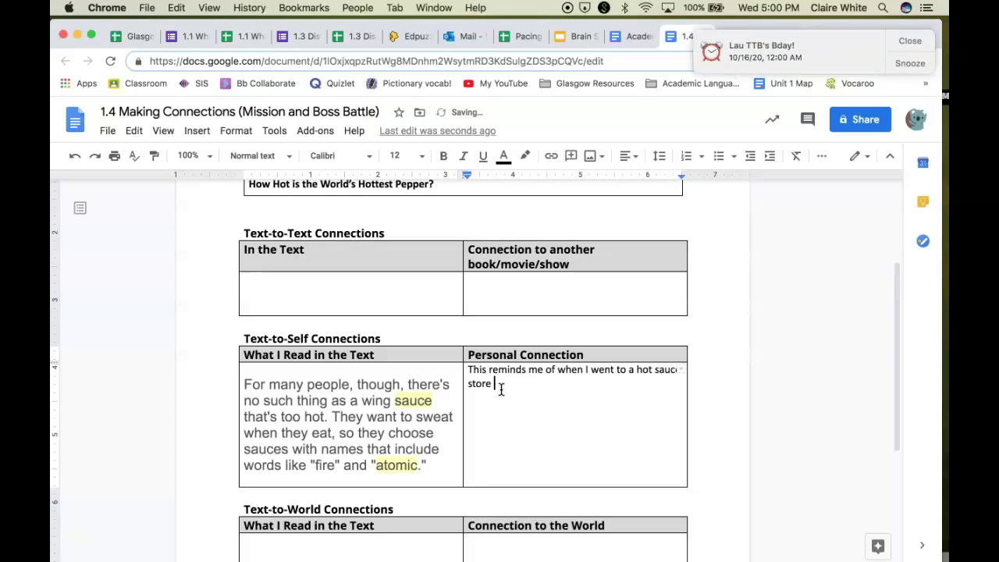
pyautogui.write(' in D')
pyautogui.press('BackSpace')
pyautogui.write('C. All the names ')
# Complete the second personal connection sentence with "of the hot sauces were things like "Death is Coming" or "The Incinerator."".
pyautogui.write('of the hot')
pyautogui.write(' sauces were thin')
pyautogui.write('gs like ')
pyautogui.write('"Death is')
pyautogui.write(' Coming”')
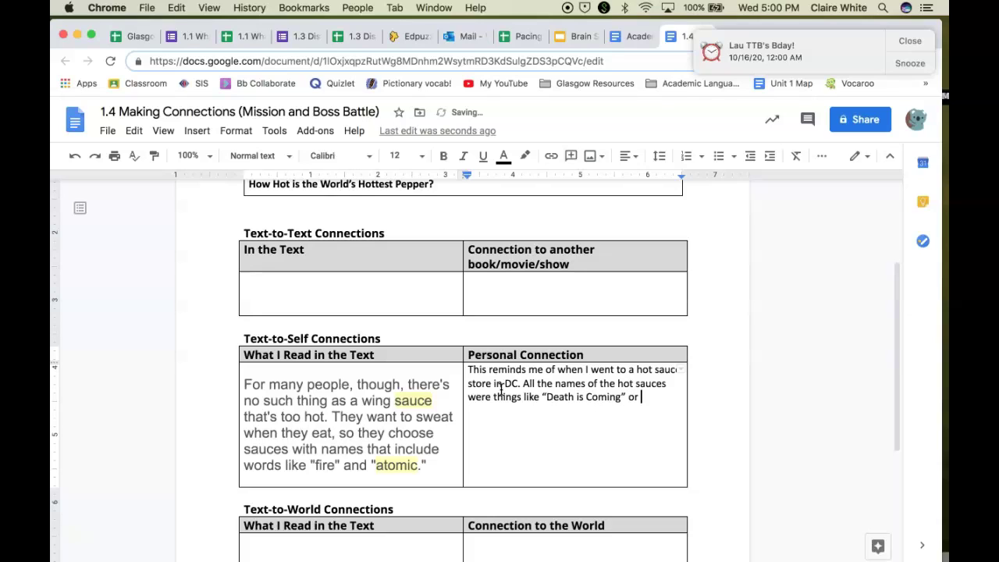
pyautogui.write(' or "The Incinerator.”')
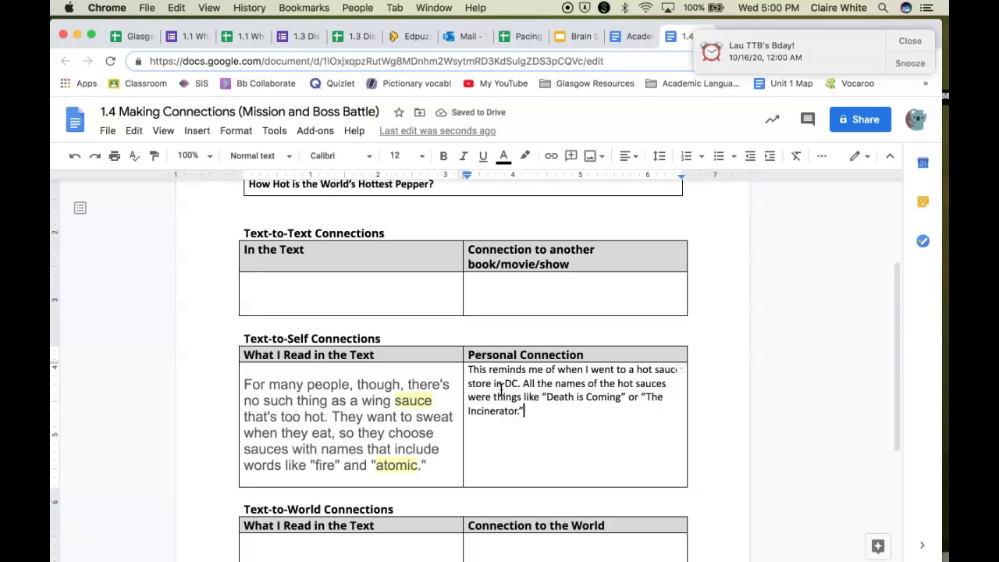
# Continue the personal connection with "I think that people like these types of names because it makes them feel tough. That's why I like them.".
pyautogui.write('I think that peo')
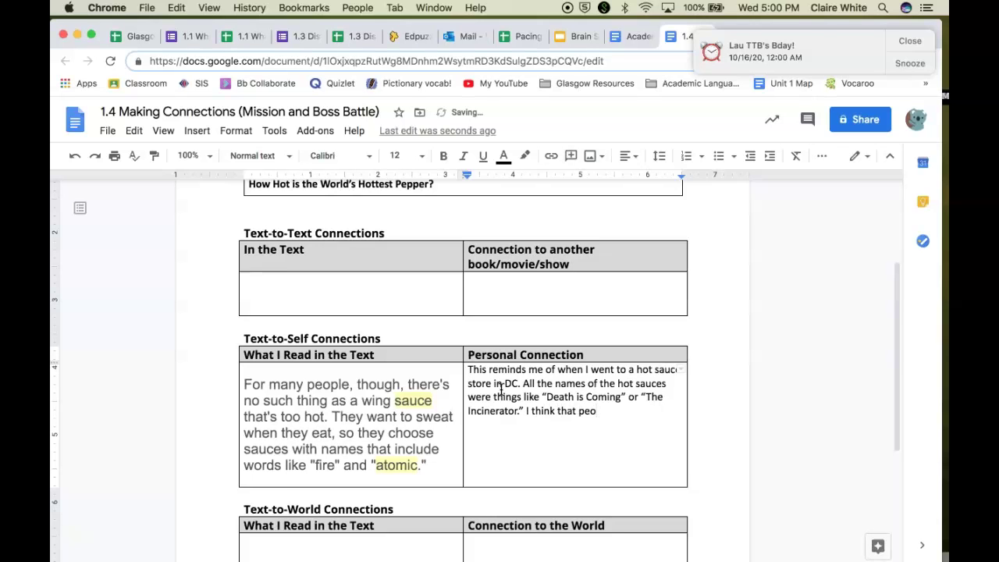
pyautogui.write('ple like these types o')
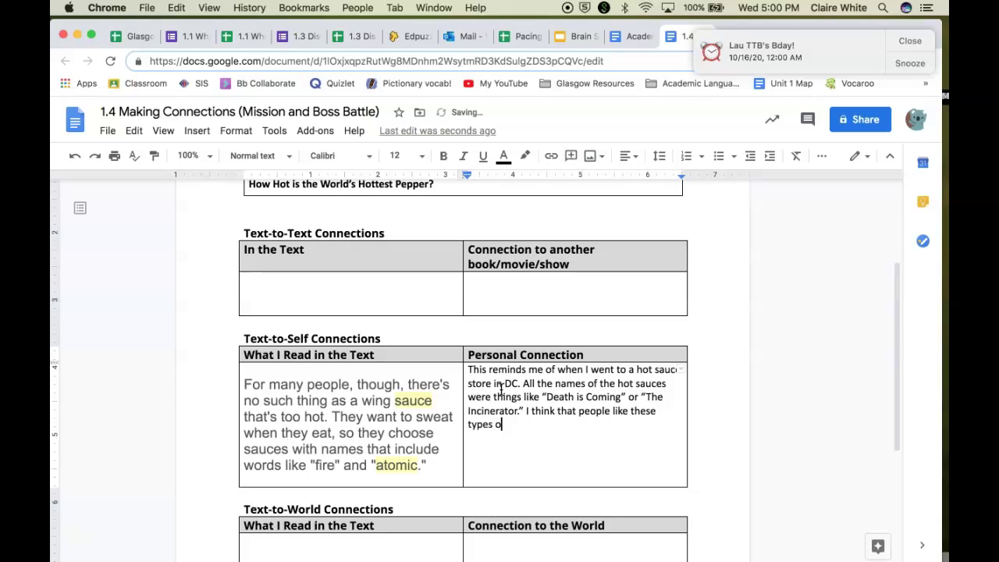
pyautogui.write('f names because it makes the')
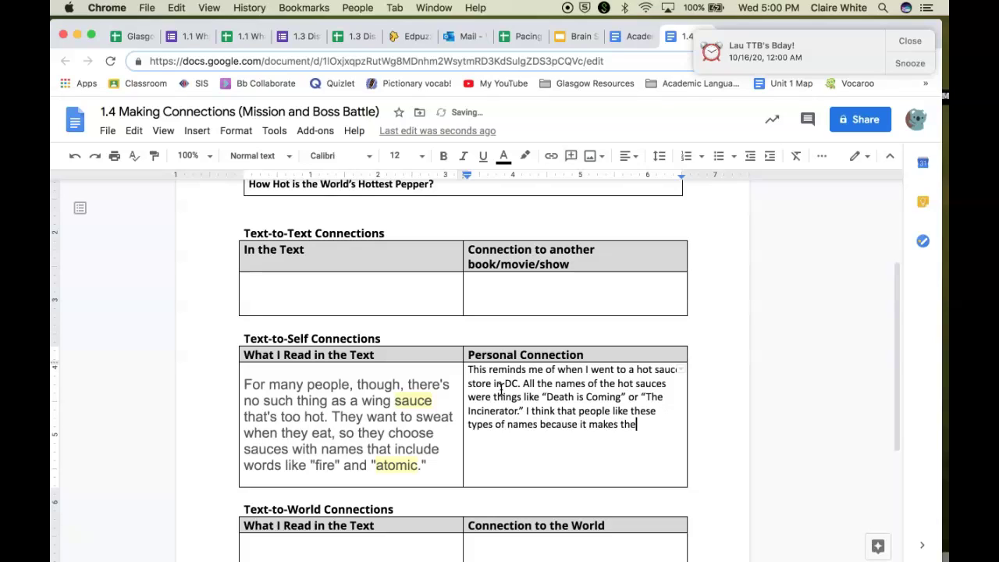
pyautogui.write('m feel tough')
pyautogui.write("t's why ")
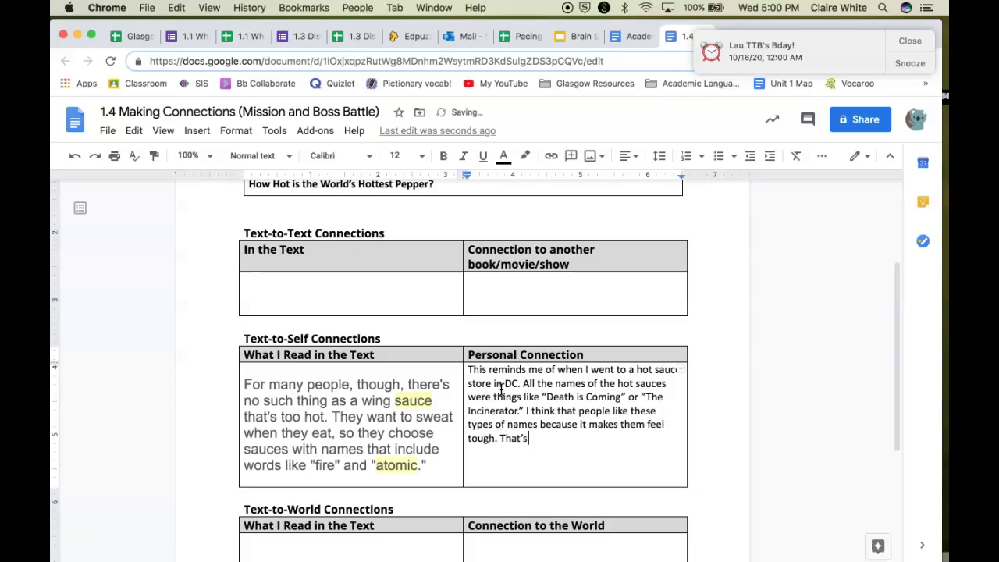
pyautogui.write('I like them.')
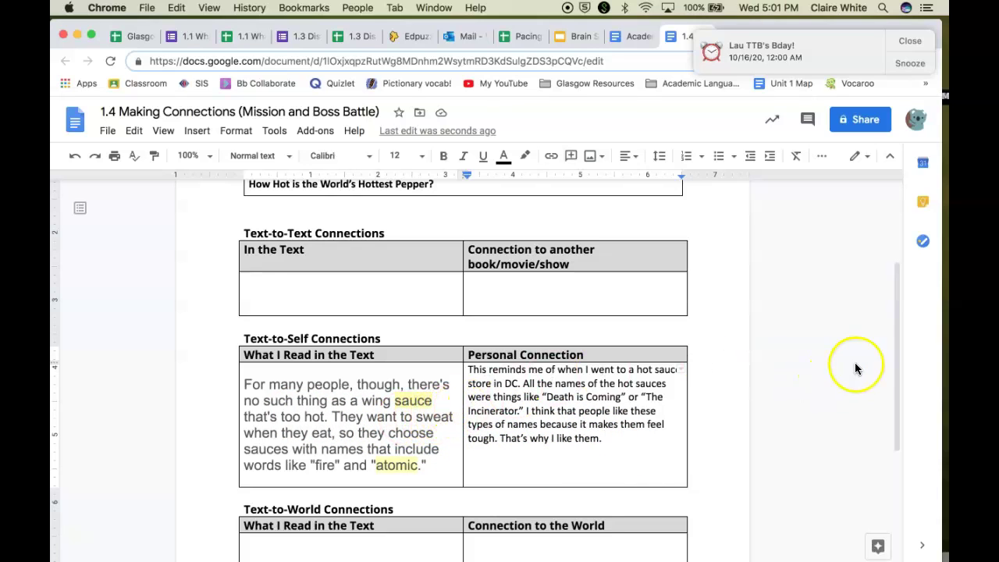
# Place the cursor in the empty "Connection to the World" cell under Text-to-World Connections and dismiss the calendar reminder notification.
pyautogui.click(898, 341)
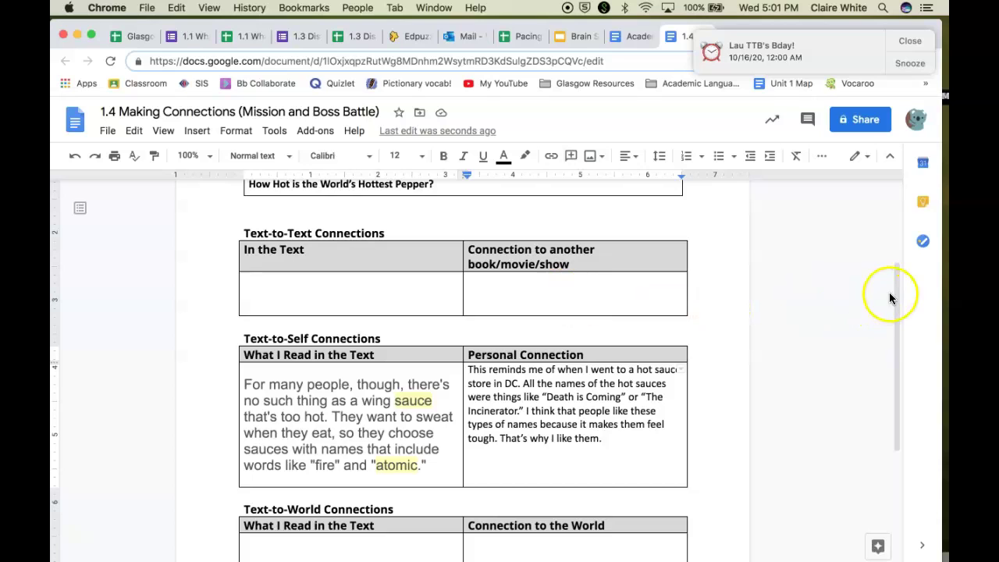
pyautogui.moveTo(898, 301); pyautogui.dragTo(895, 325)
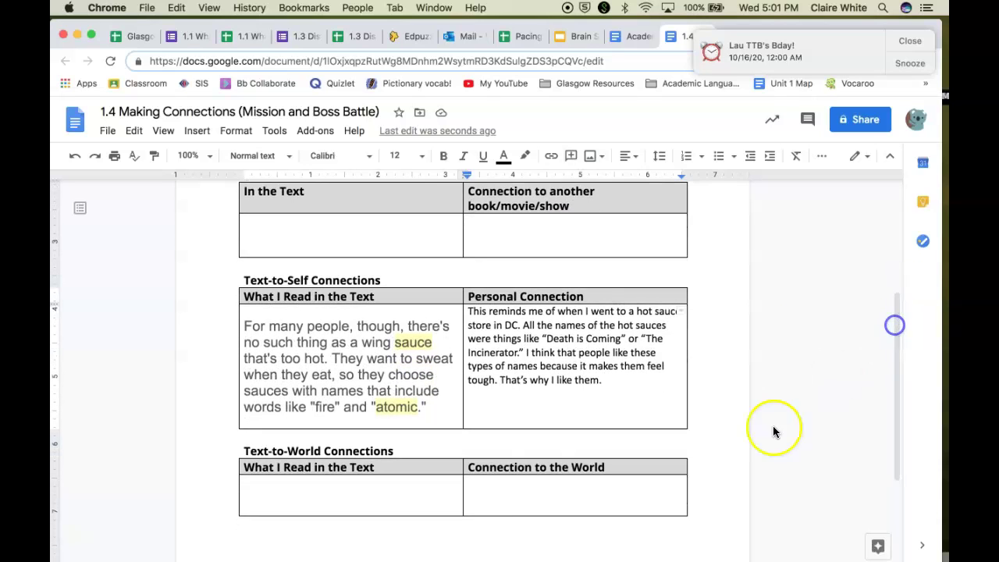
pyautogui.click(598, 503)
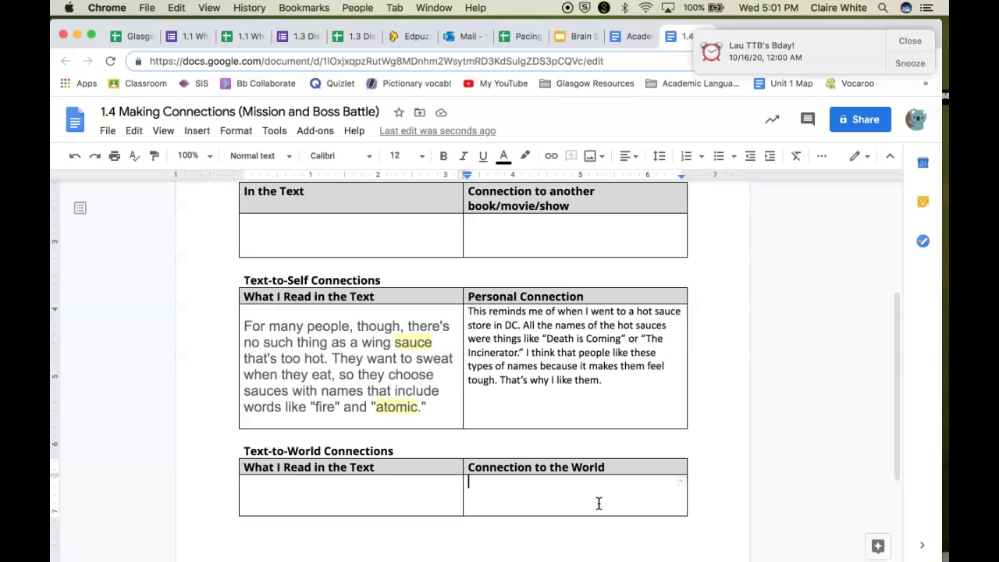
pyautogui.click(907, 43)
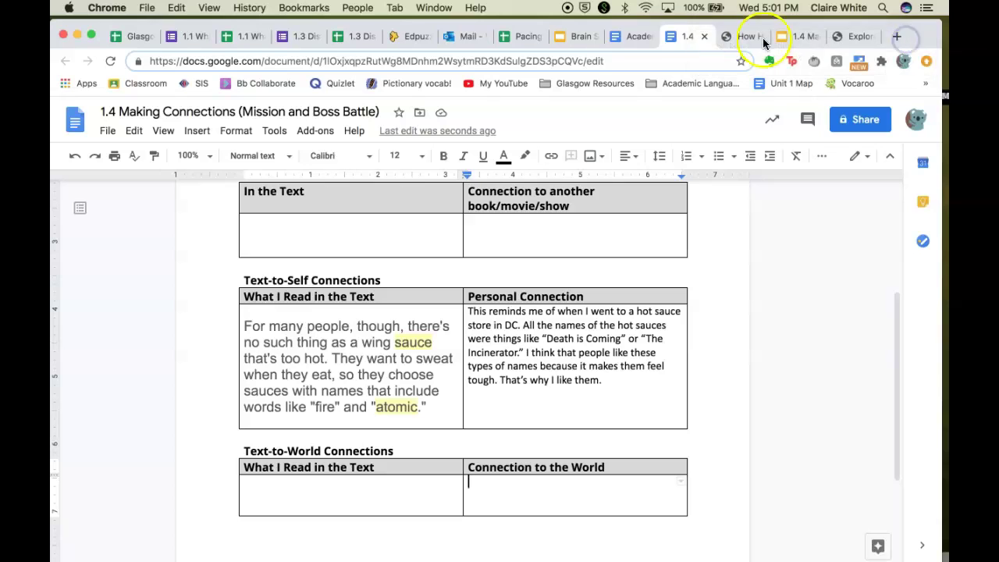
# Switch to the 1.4 Making Connections presentation in Google Slides and display the "Questions for Text to World" slide.
pyautogui.click(800, 37)
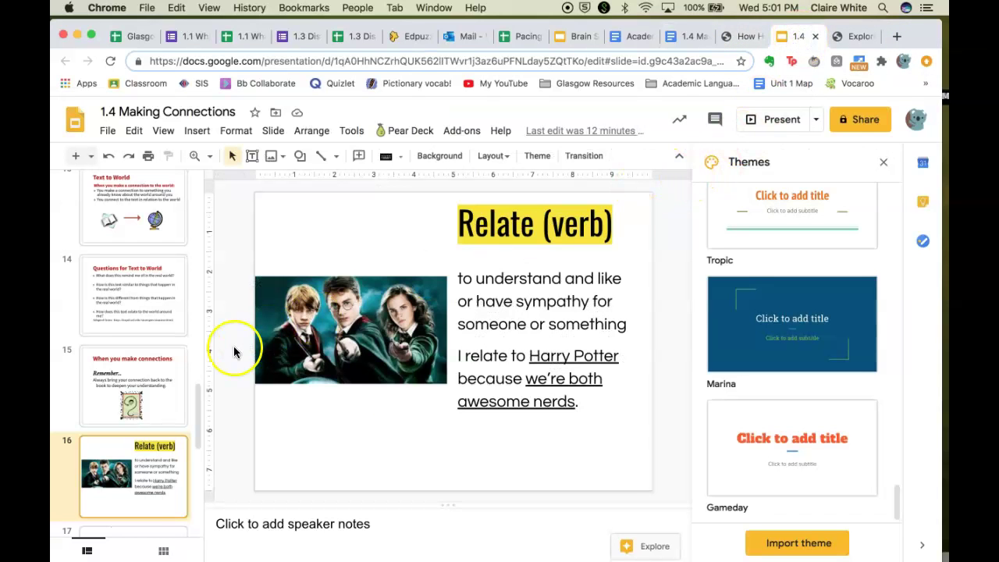
pyautogui.moveTo(201, 401); pyautogui.dragTo(200, 373)
pyautogui.click(145, 394)
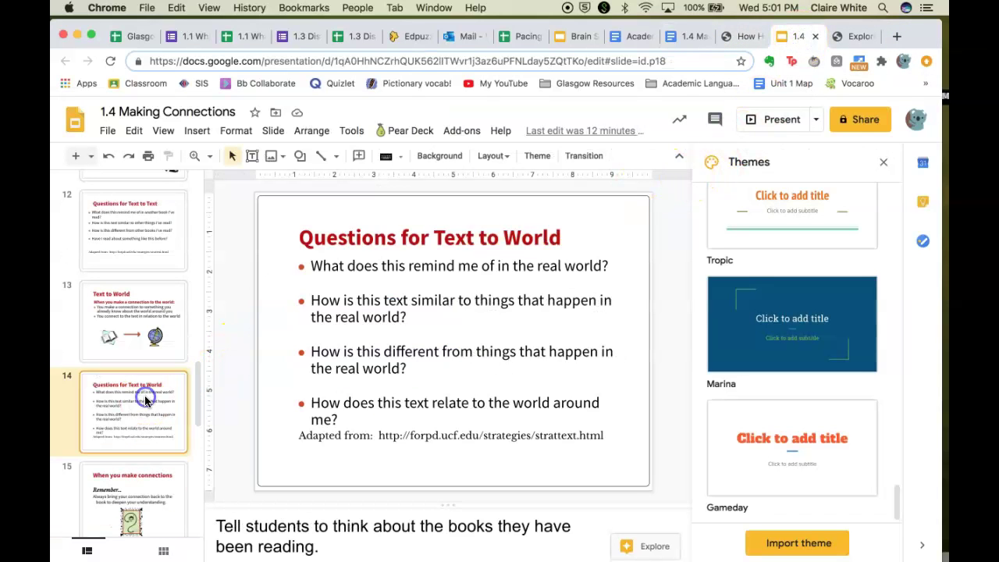